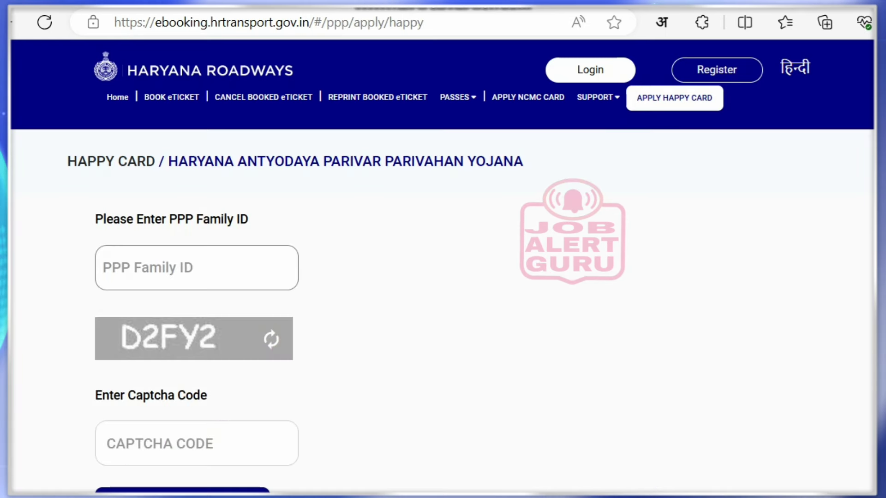
scroll(442, 268, "down", 1)
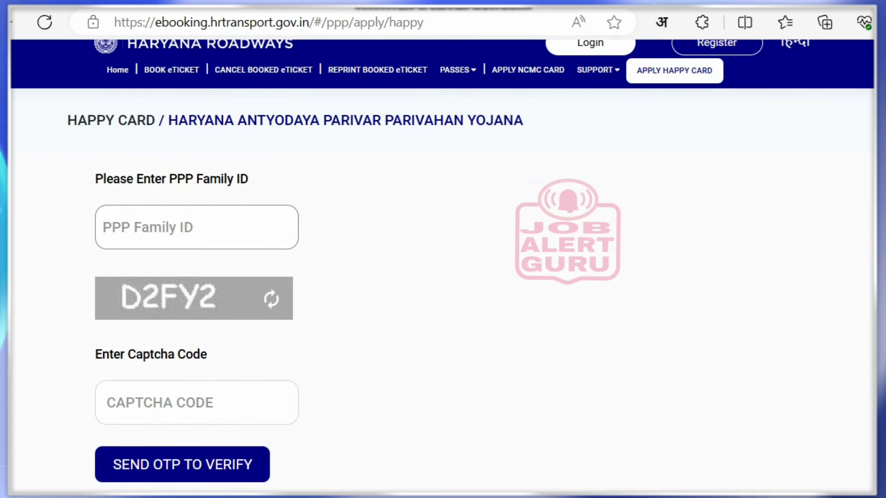
scroll(443, 268, "up", 1)
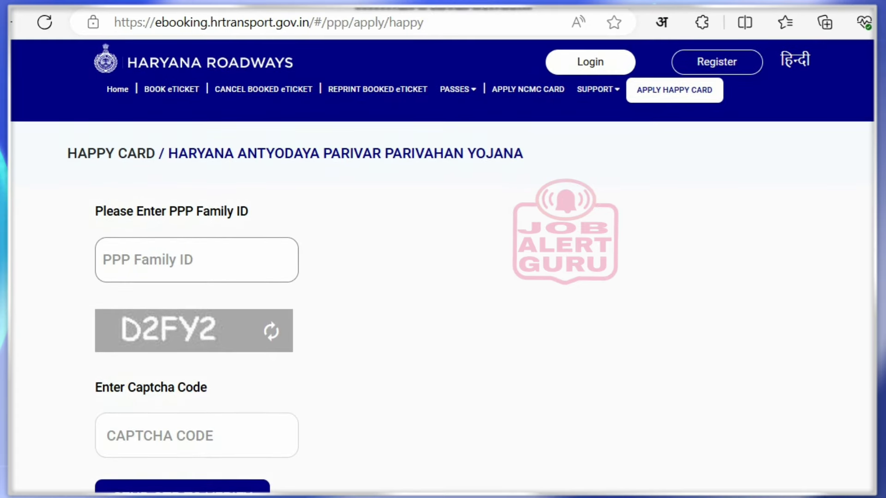
scroll(443, 268, "down", 1)
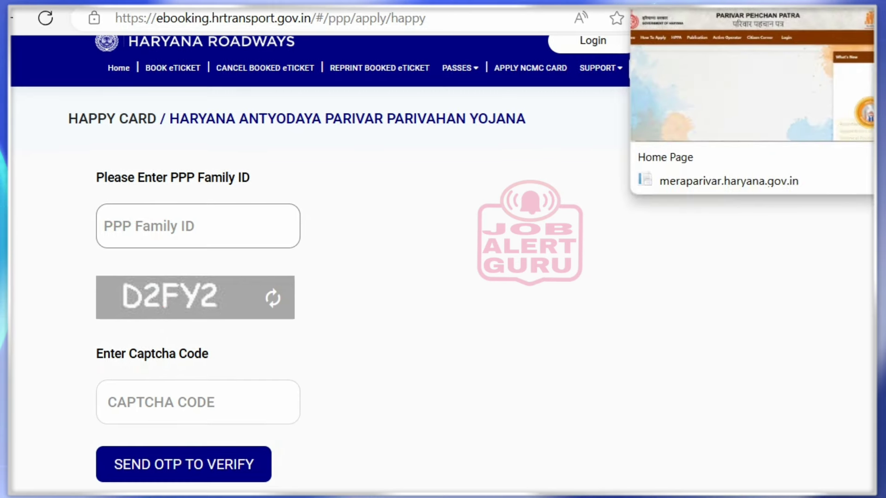
- Switch to the Parivar Pehchan Patra site, open Citizen Login and answer No to knowing the Family ID
key("ctrl+Tab")
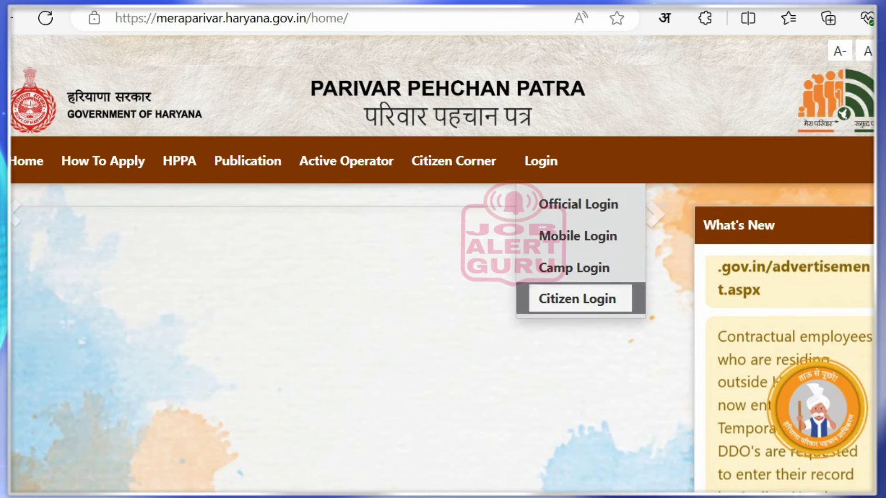
left_click(576, 299)
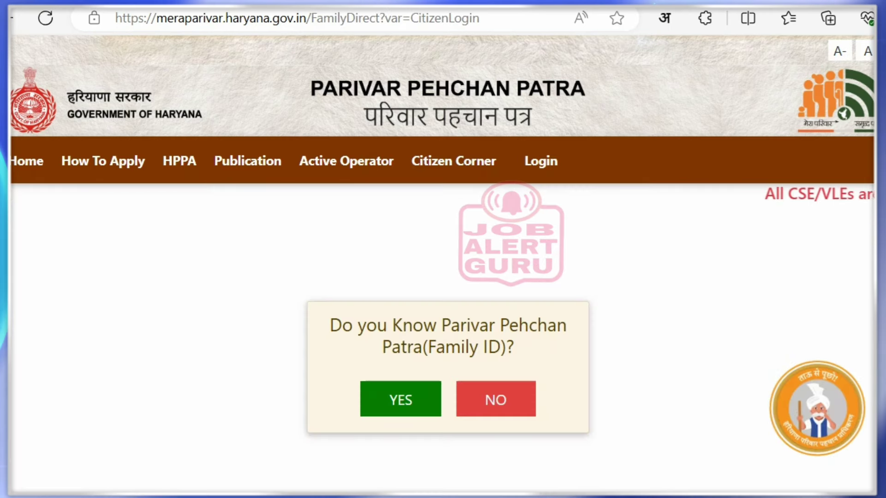
left_click_drag(329, 325, 513, 347)
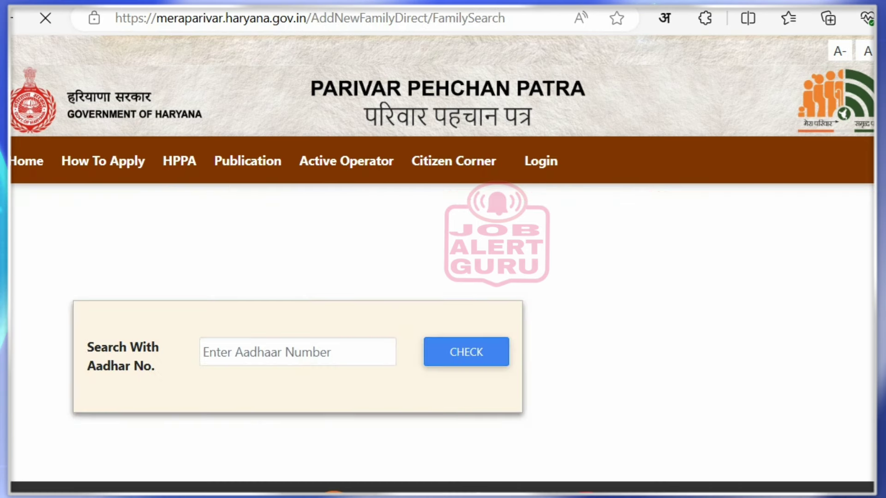
- Enter the family member's Aadhaar number in the family search and check it for an existing record
left_click(297, 352)
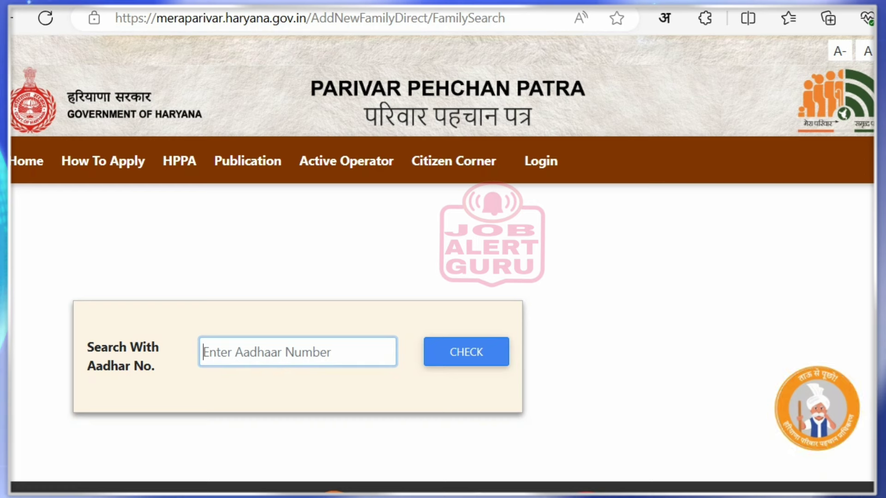
type("9")
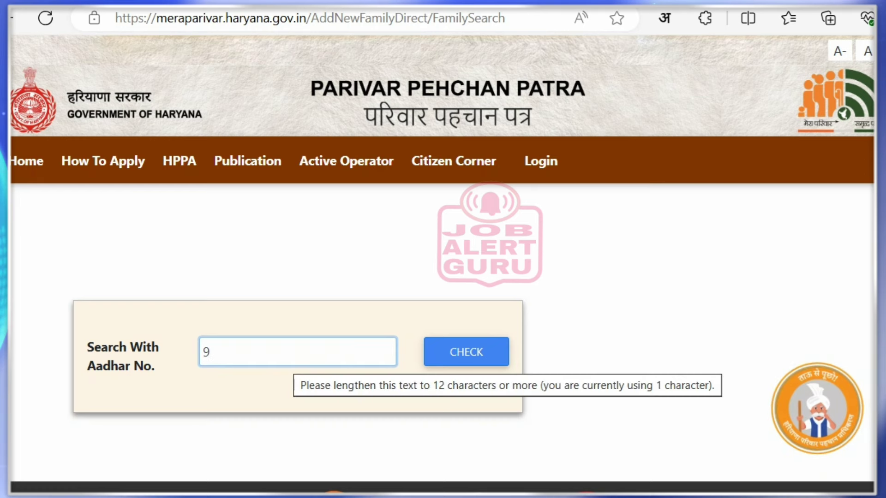
type("99999999999")
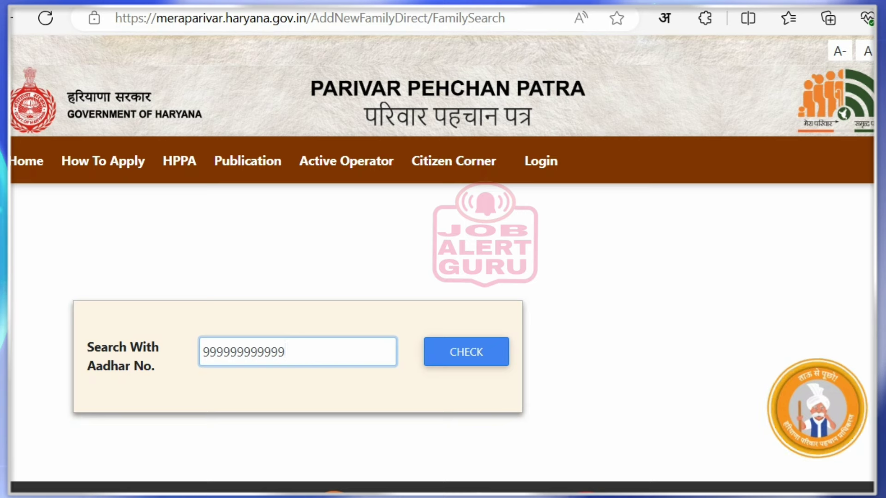
key("Tab")
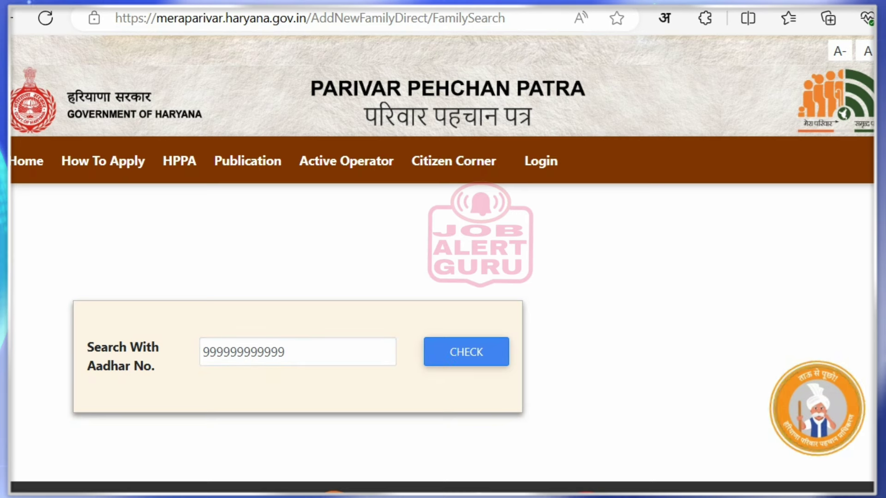
key("Return")
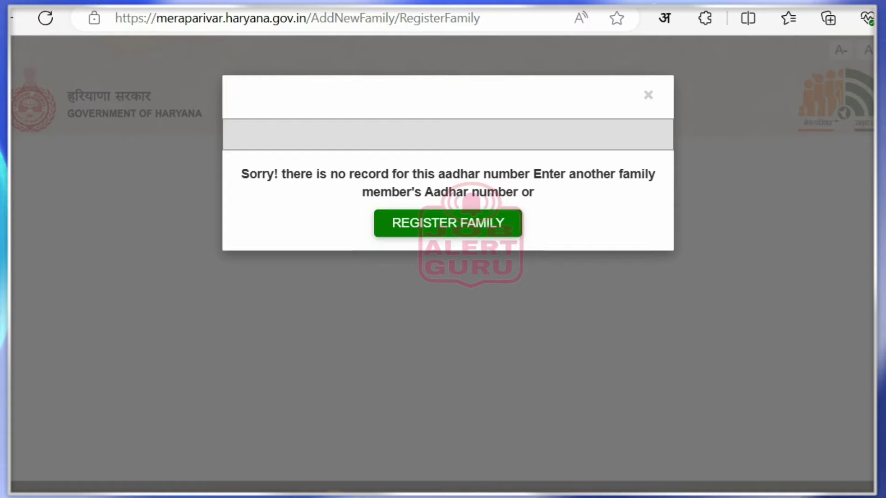
- Start registering a new family and review the form's sections from Aadhar Verification through Document Upload
key("Return")
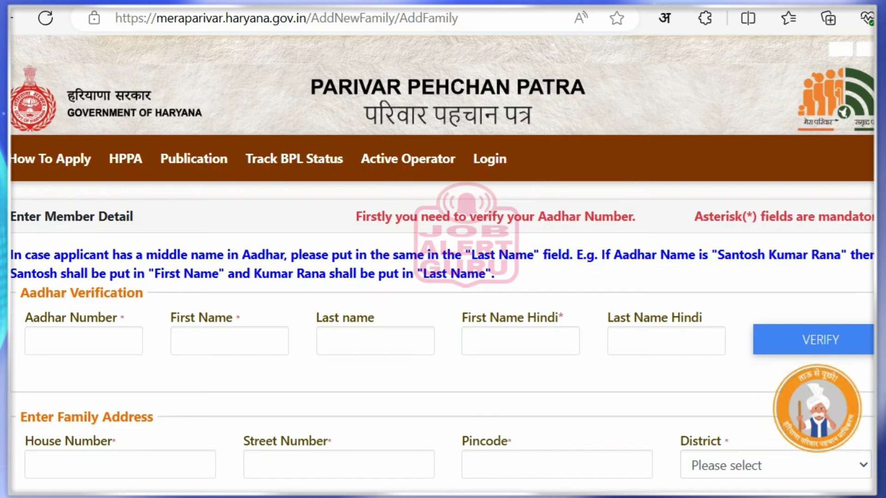
scroll(443, 249, "down", 2)
scroll(442, 249, "down", 2)
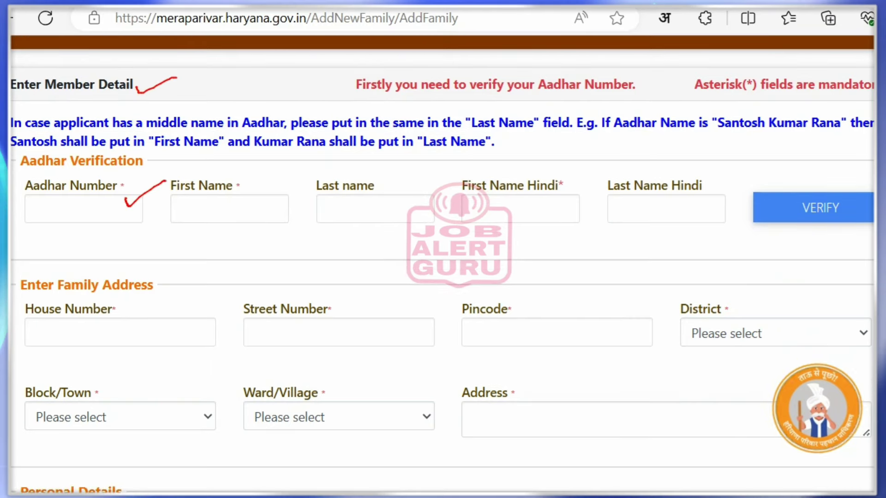
scroll(443, 249, "down", 10)
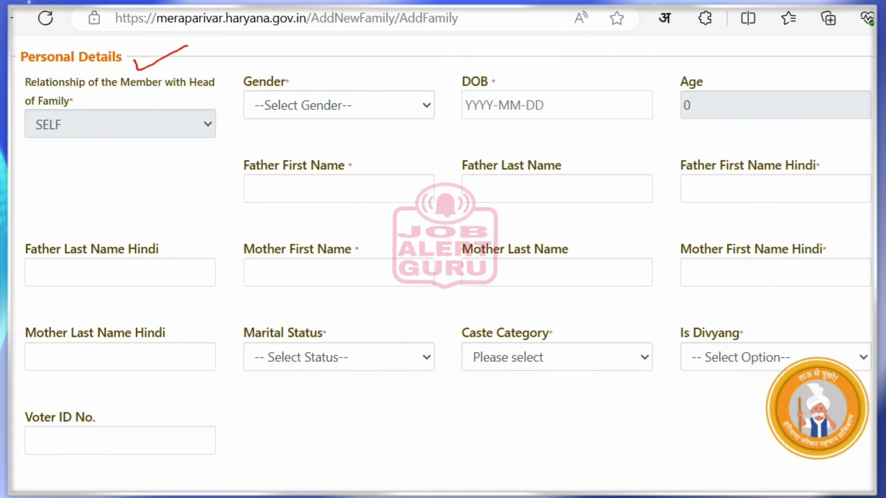
scroll(442, 258, "down", 9)
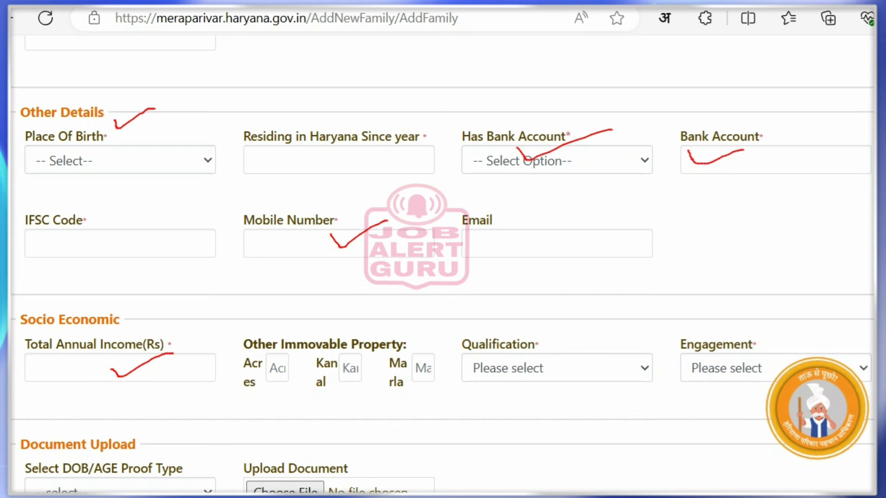
scroll(442, 249, "down", 2)
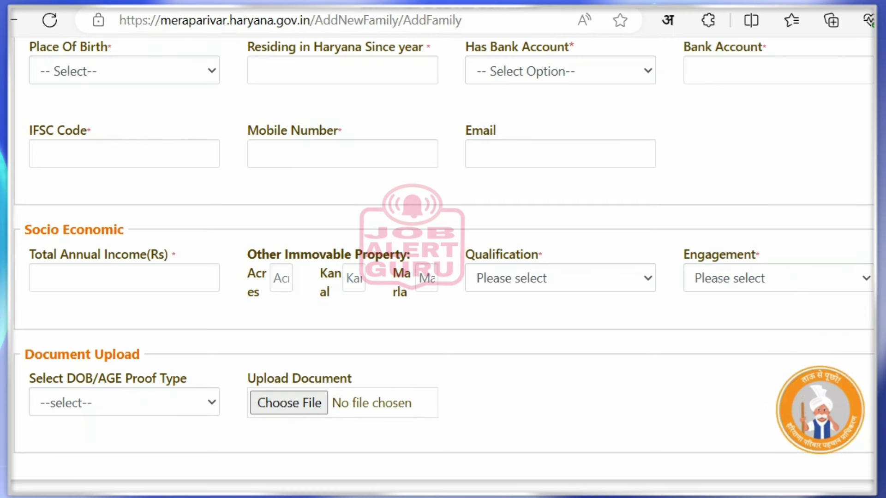
- Set the DOB/AGE proof type in the Document Upload section to Matric Mark Sheet/Certificate and reopen its options
left_click(125, 402)
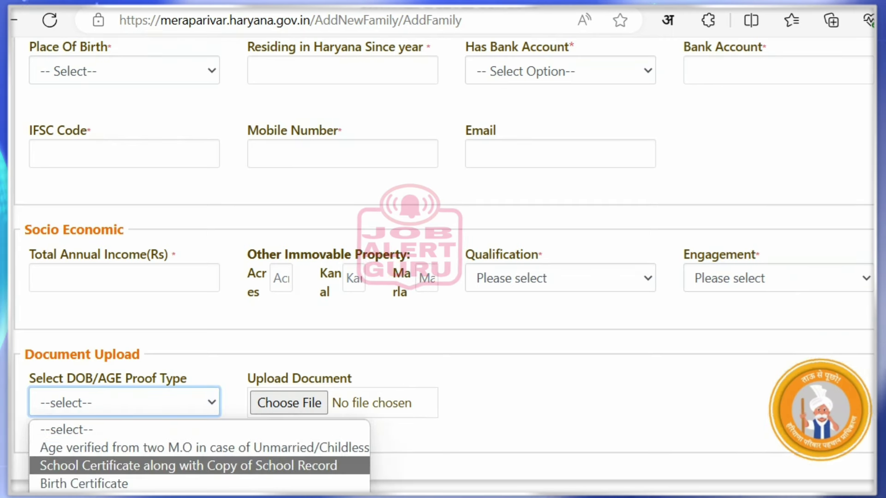
key("Down")
key("Down")
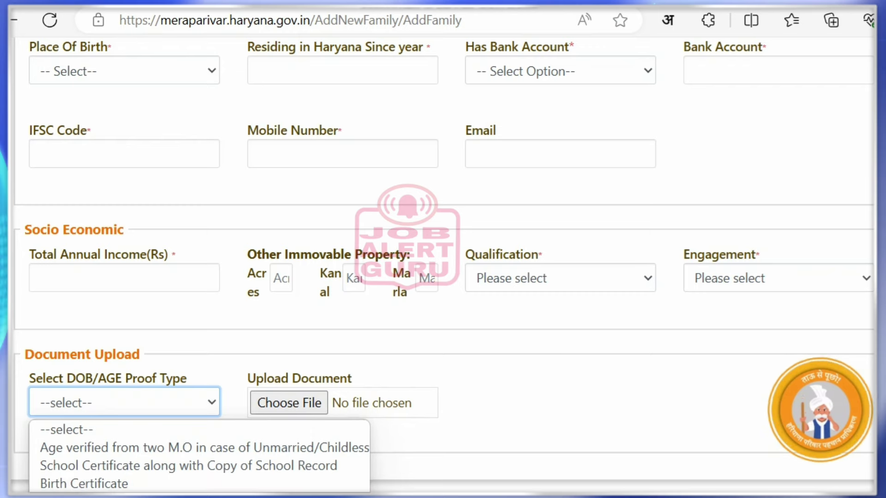
key("Return")
key("alt+Down")
key("Down")
key("Return")
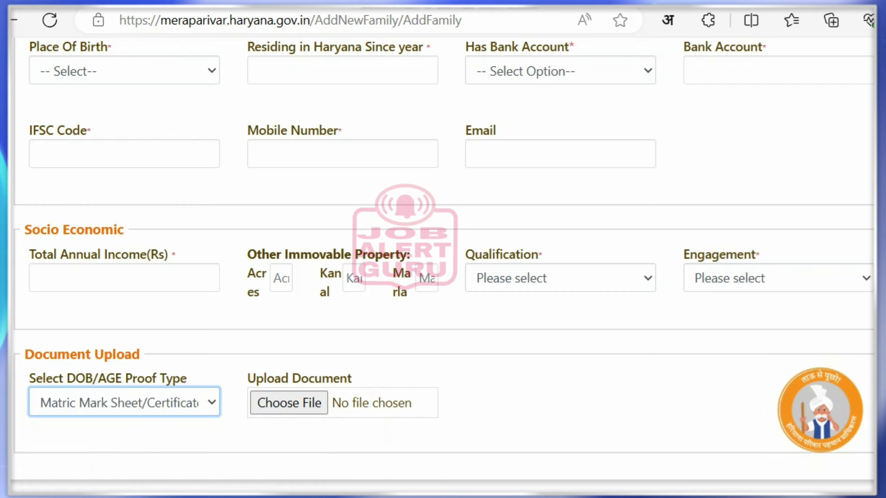
key("alt+Down")
key("Up")
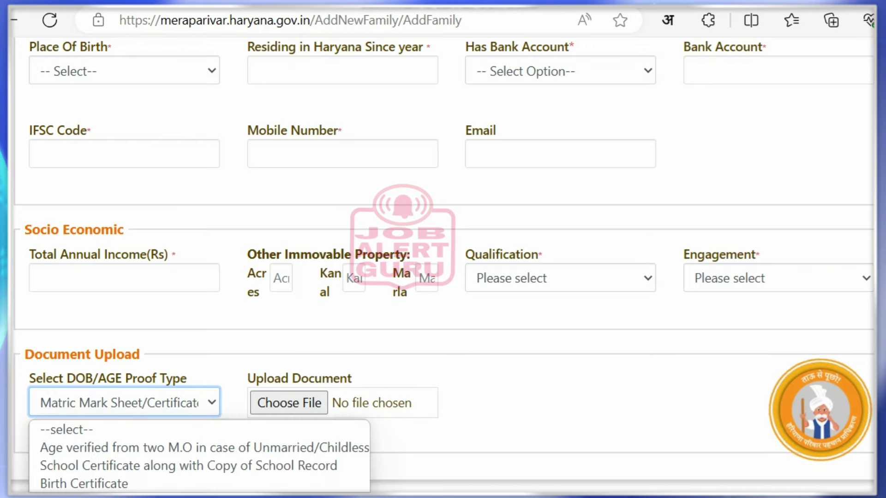
key("Return")
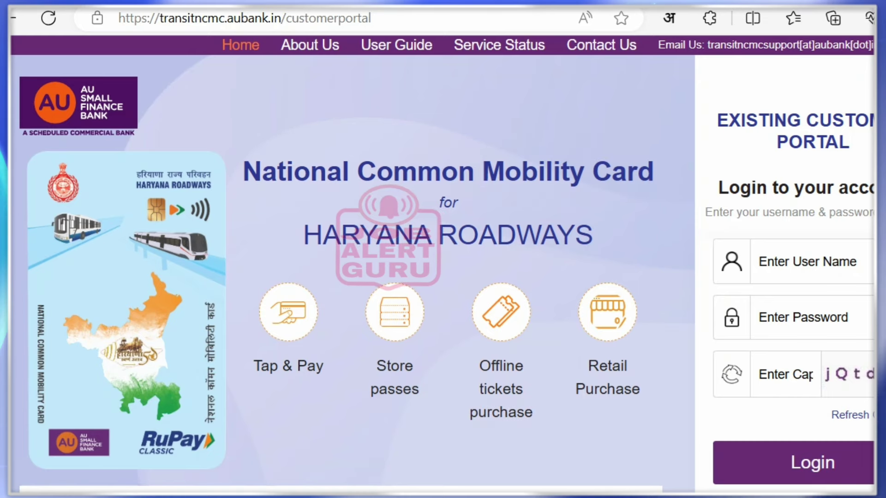
- Request a new Haryana Roadways NCMC card on the AU Small Finance Bank portal and return to the Happy Card application form
scroll(443, 263, "down", 2)
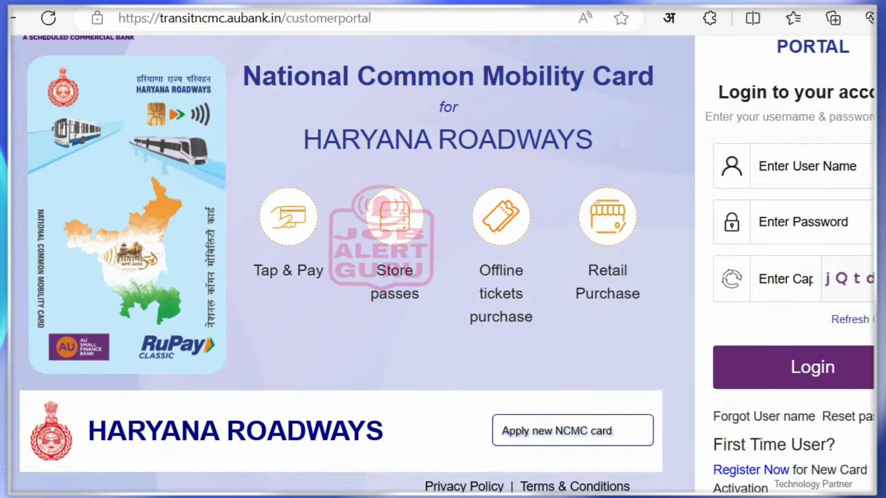
left_click(572, 430)
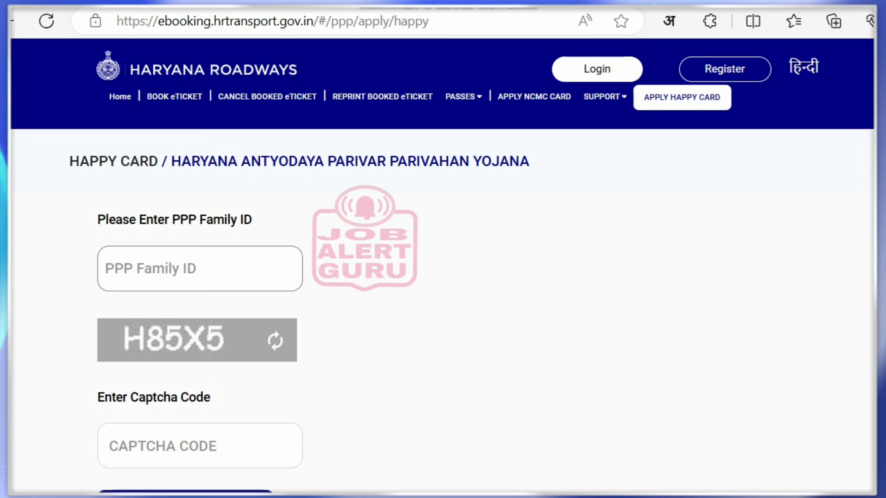
scroll(443, 277, "down", 1)
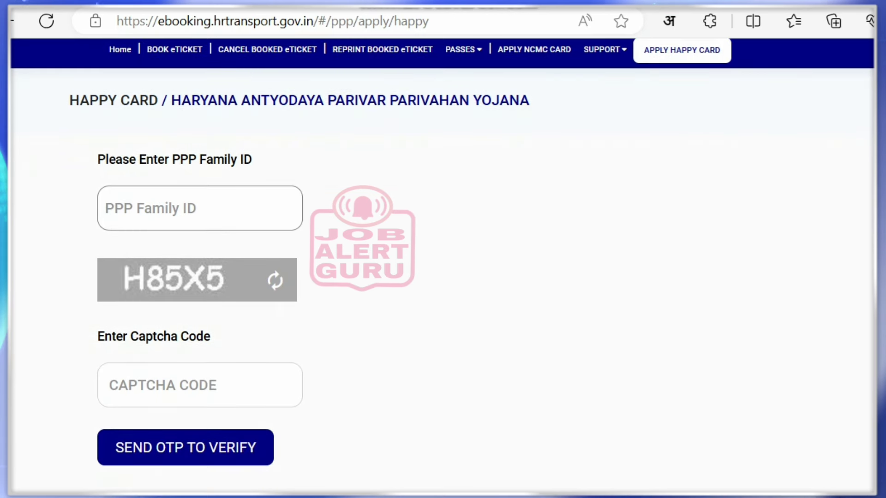